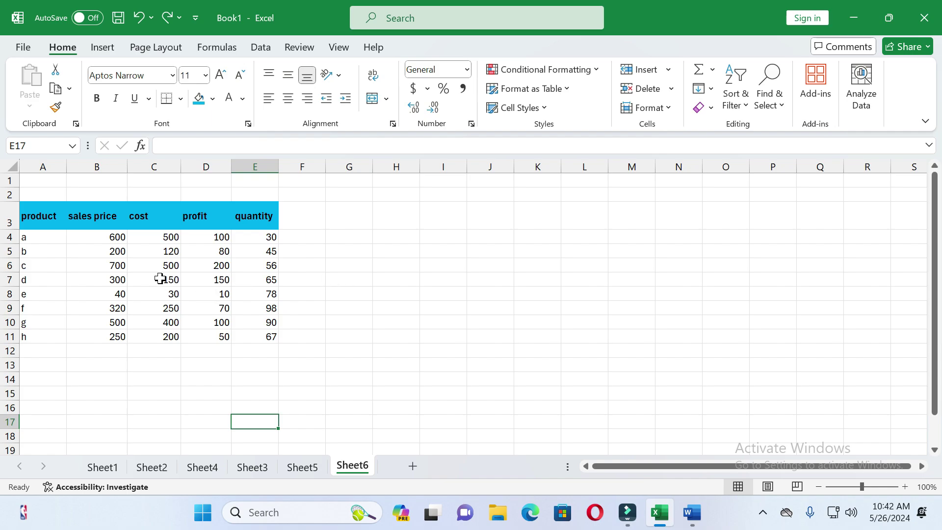
Step: Select C4:E11, the cost, profit and quantity values for products a through h
drag(147, 231, 246, 334)
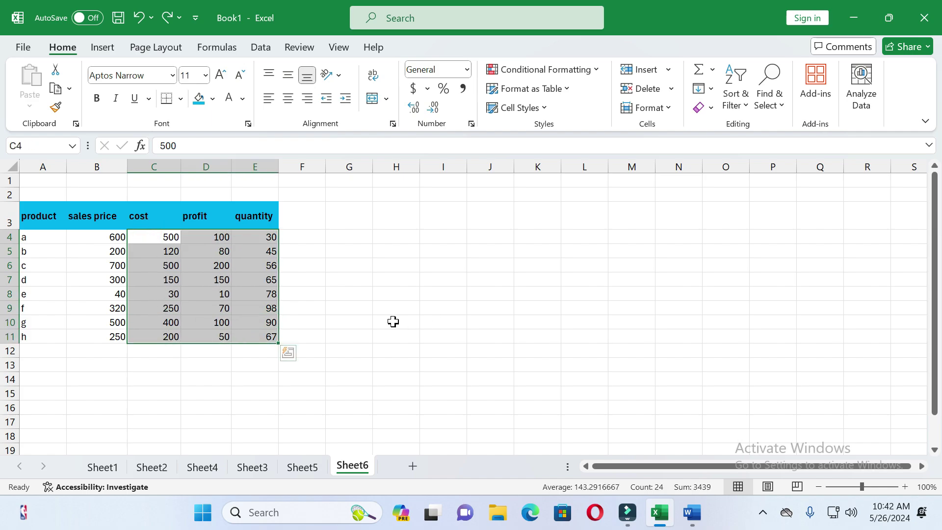
drag(387, 320, 531, 319)
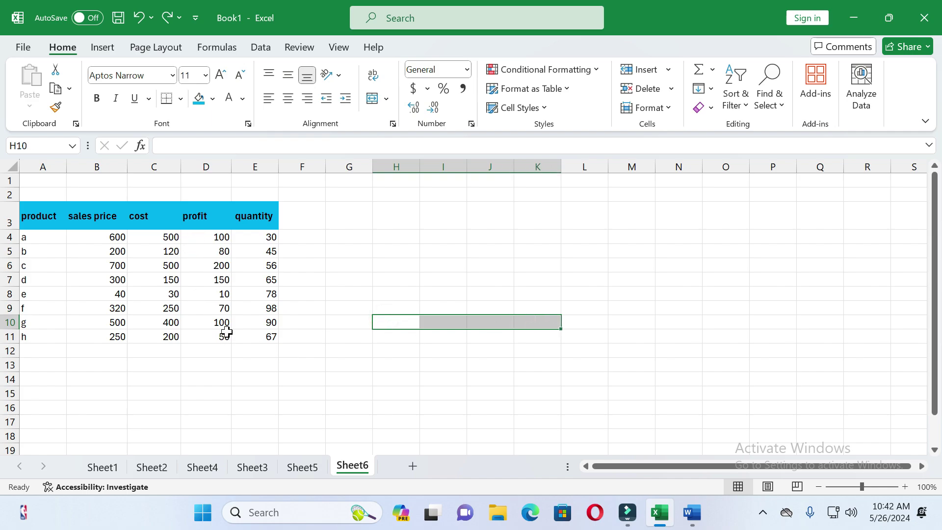
drag(367, 215, 346, 353)
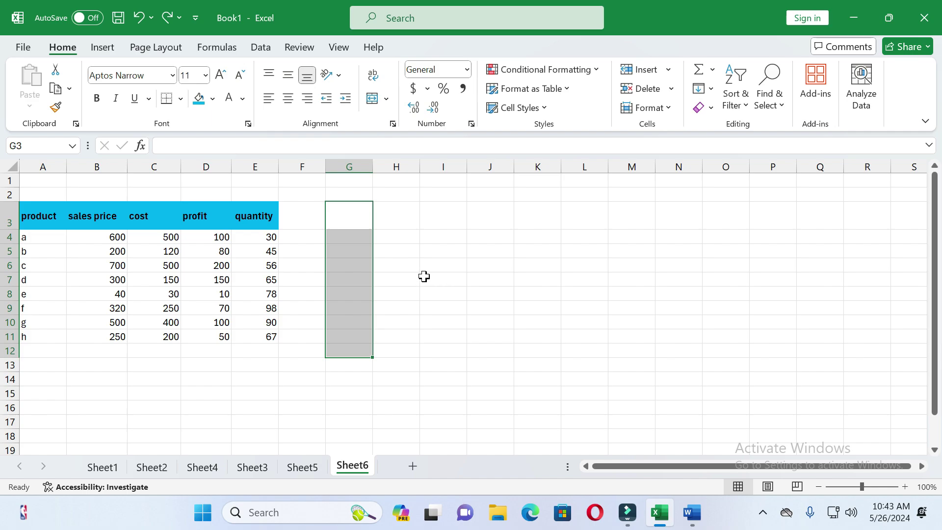
drag(150, 237, 249, 338)
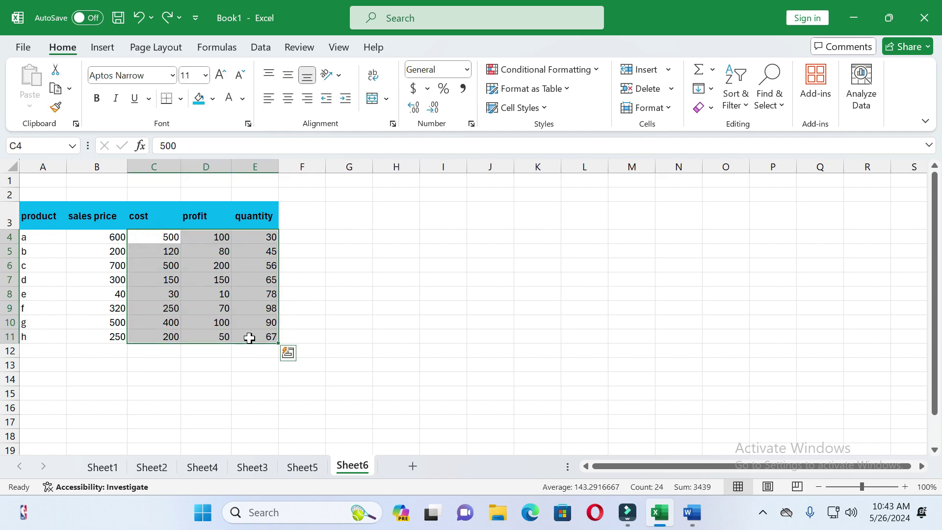
Step: Insert a Bubble chart from the Scatter (X, Y) or Bubble chart options
click(103, 50)
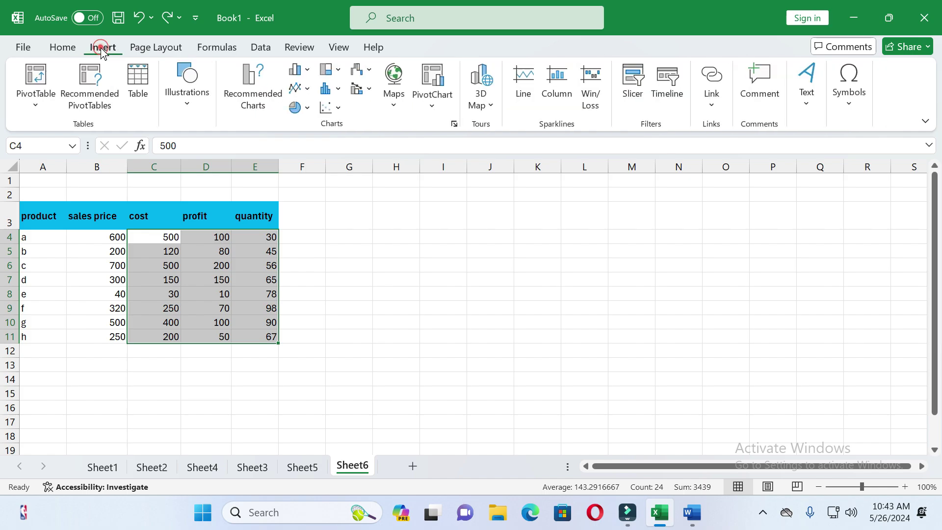
click(339, 110)
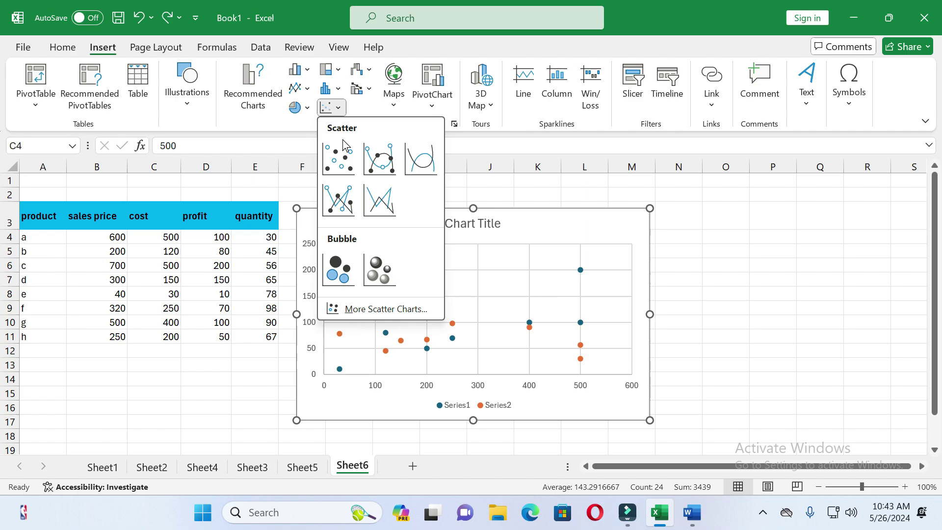
click(336, 274)
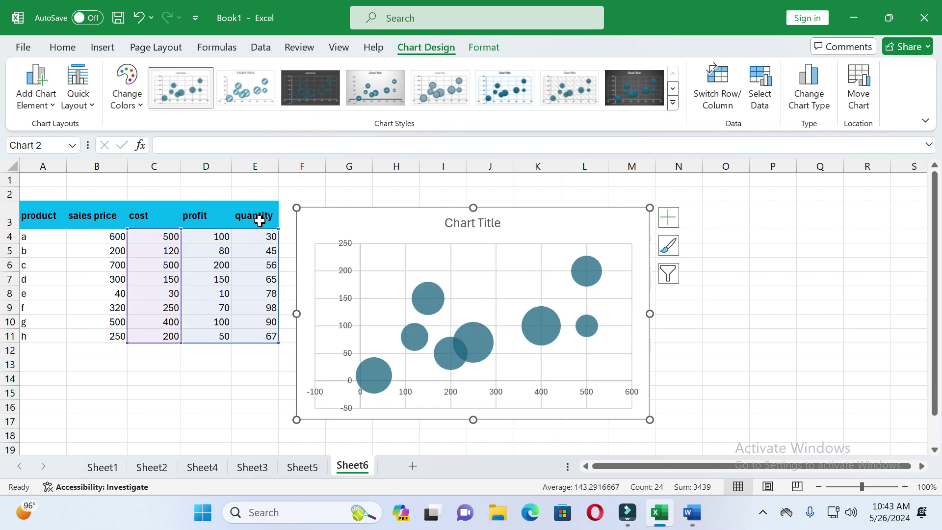
Step: Set the horizontal axis Bounds Minimum to 0 so it spans 0 to 600
click(259, 389)
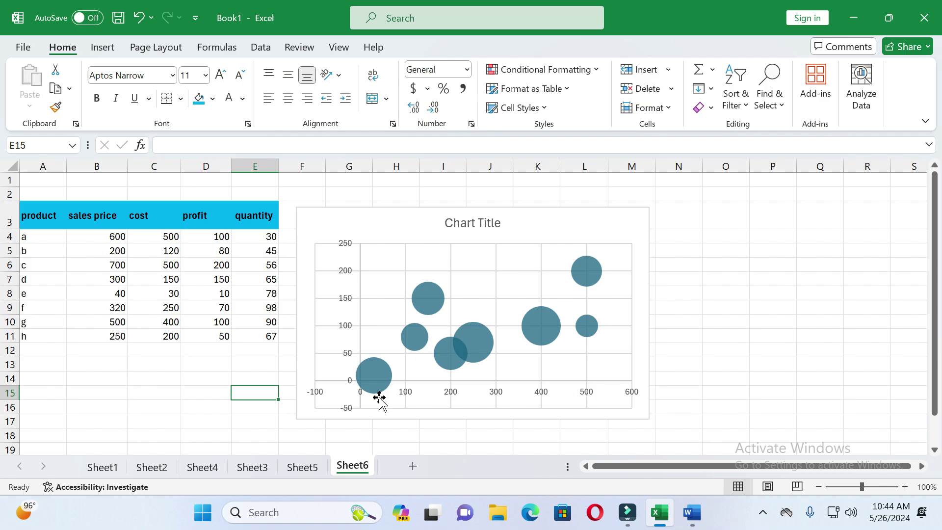
double_click(407, 400)
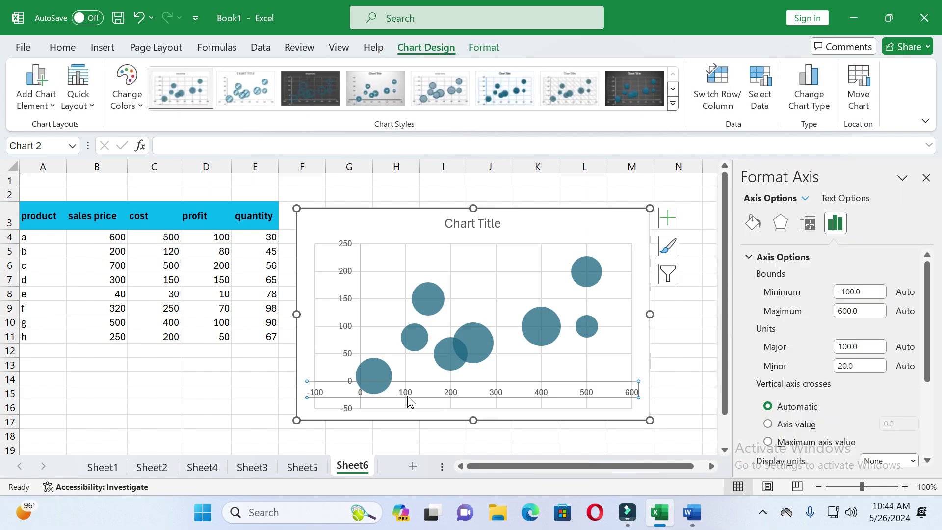
click(293, 411)
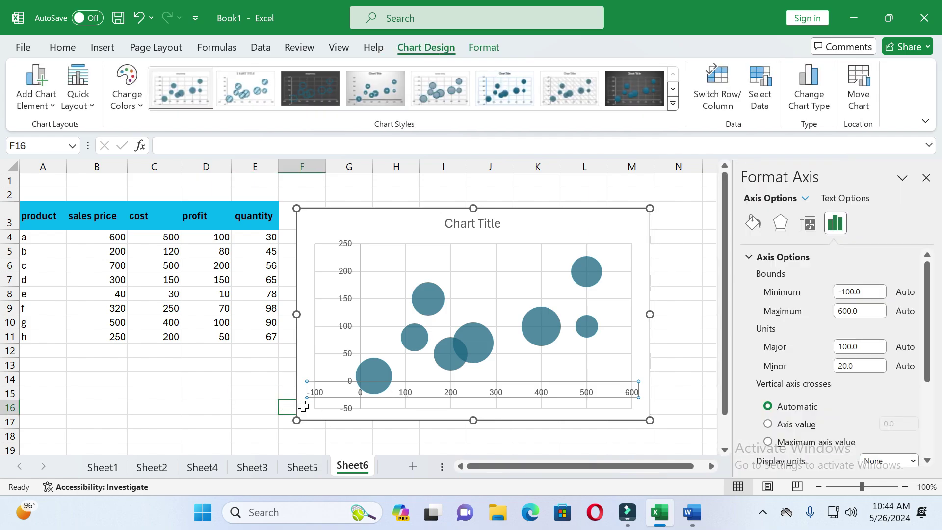
click(391, 395)
click(402, 390)
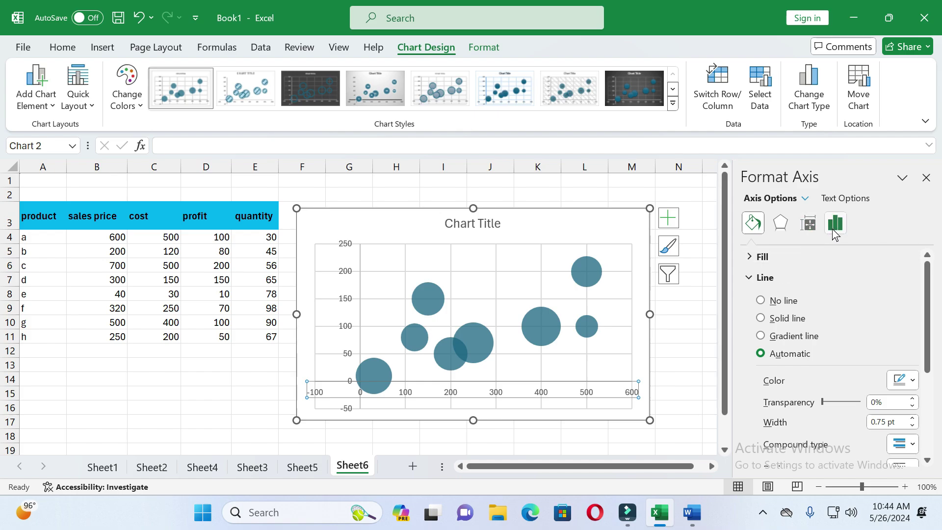
click(834, 229)
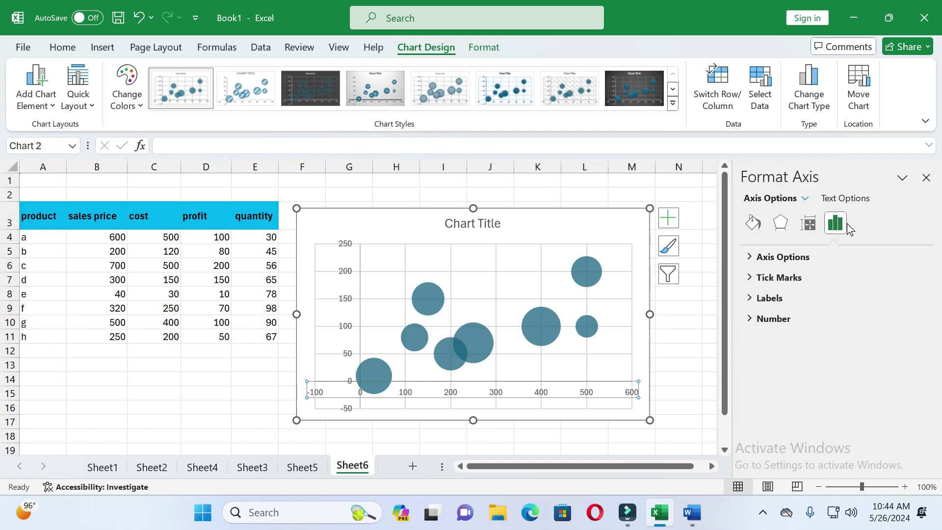
click(808, 257)
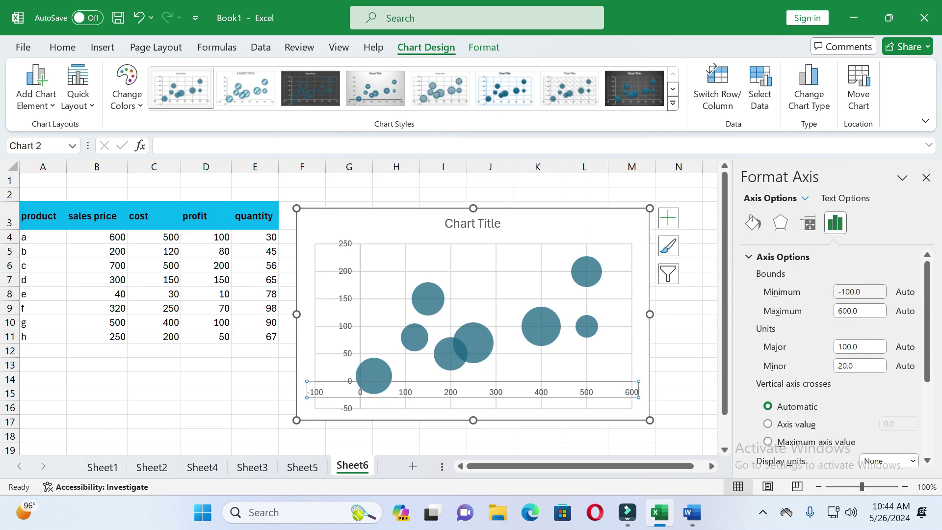
click(854, 292)
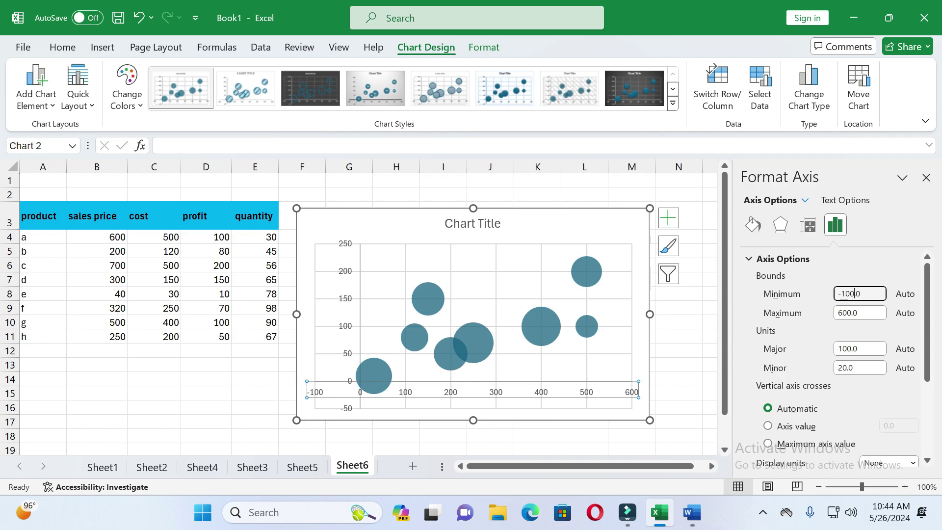
key(BackSpace)
key(BackSpace)
key(BackSpace)
key(Return)
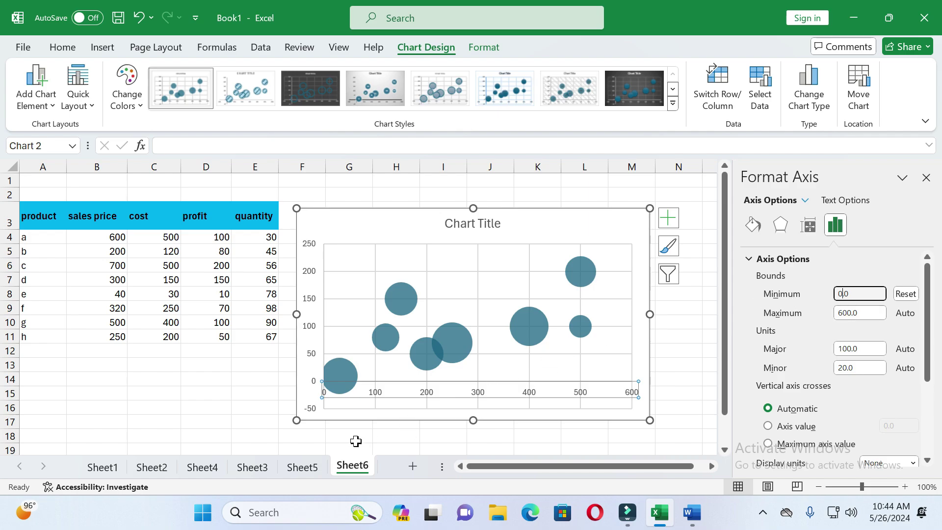
Step: Set the vertical axis Bounds Minimum to 0 so it runs 0 to 250, then deselect the chart
click(252, 412)
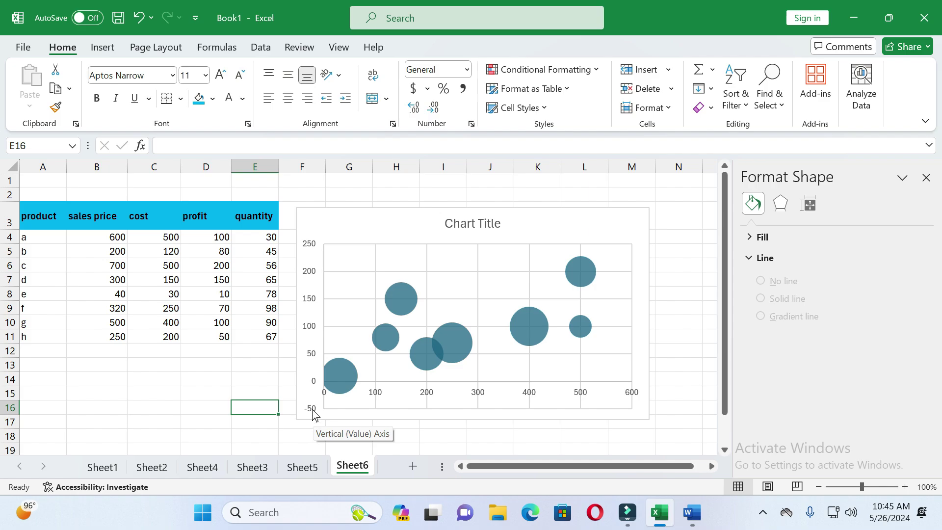
click(308, 372)
click(249, 380)
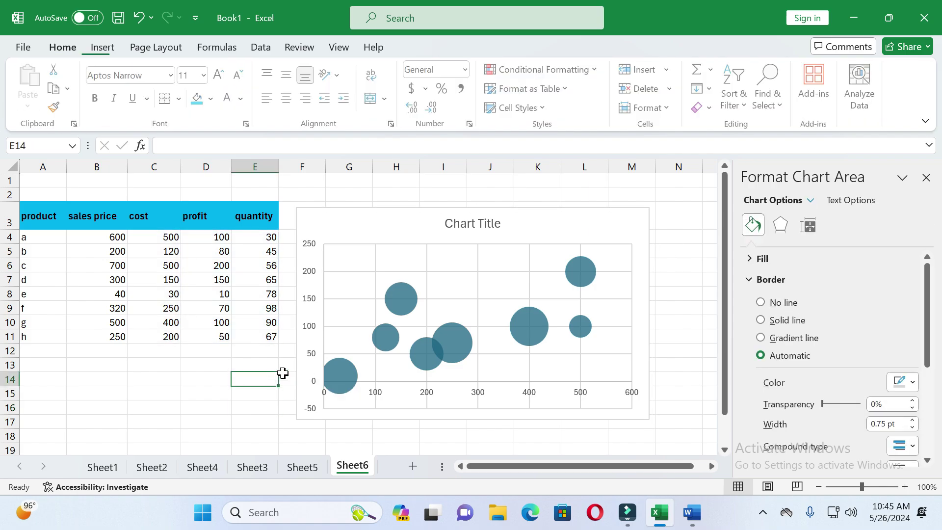
click(312, 339)
click(311, 329)
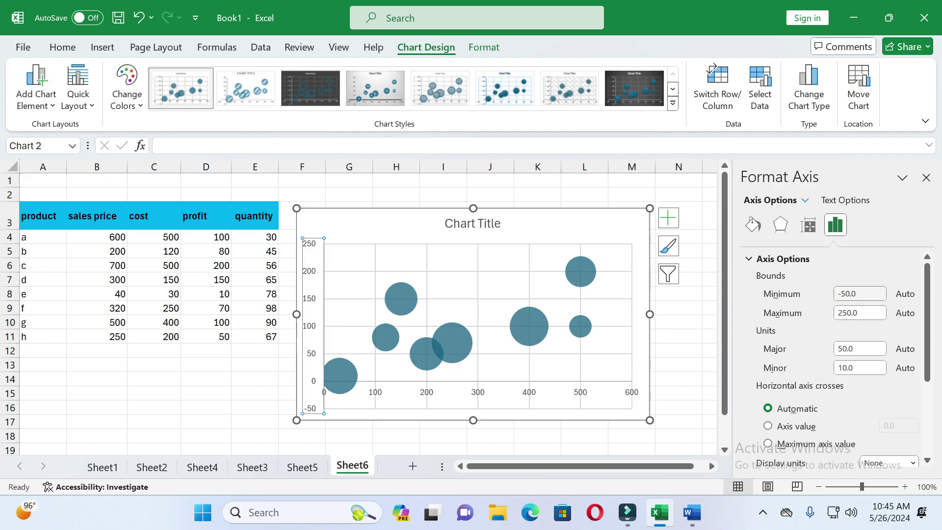
click(845, 294)
key(BackSpace)
key(BackSpace)
key(Return)
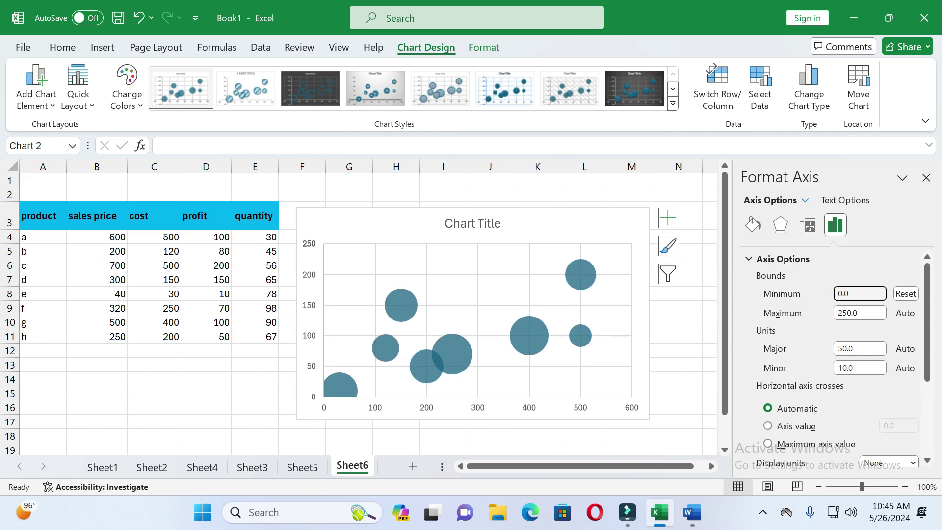
click(257, 408)
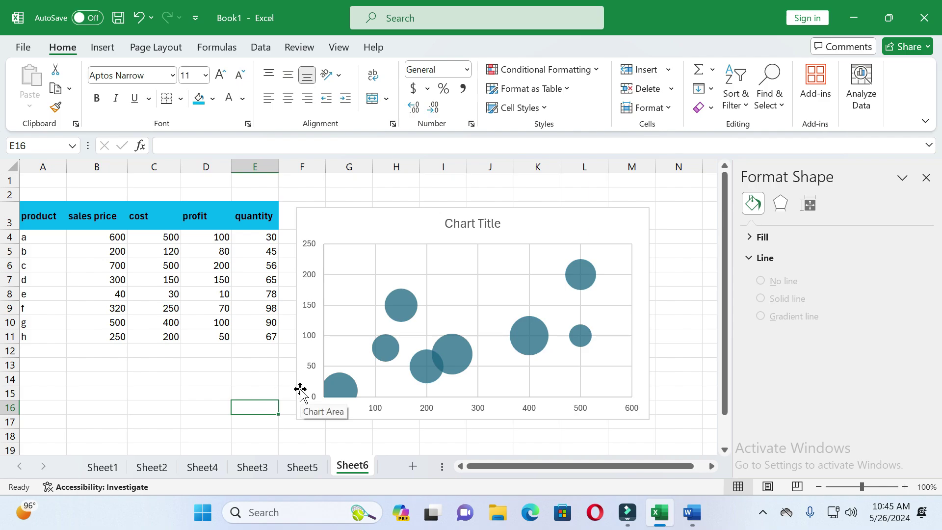
scroll(329, 373, down, 1)
scroll(329, 373, up, 1)
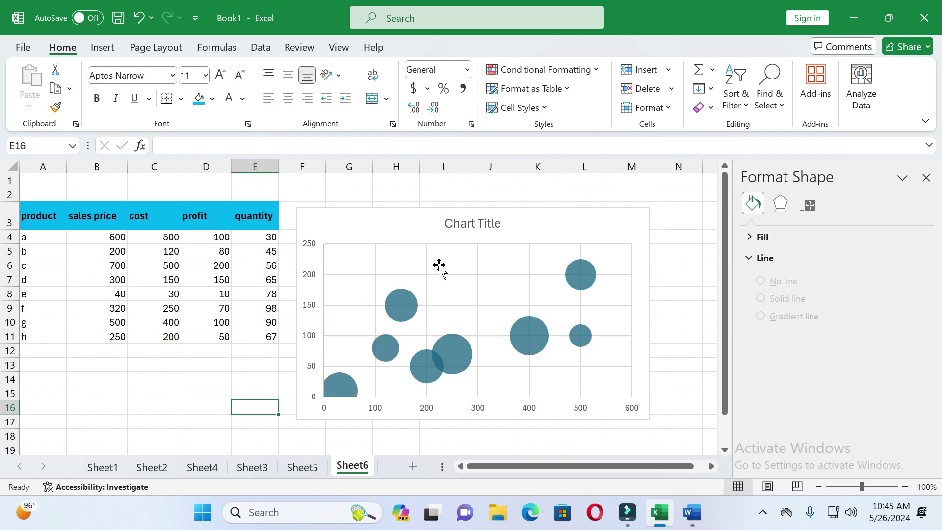
scroll(438, 330, down, 1)
scroll(438, 333, up, 1)
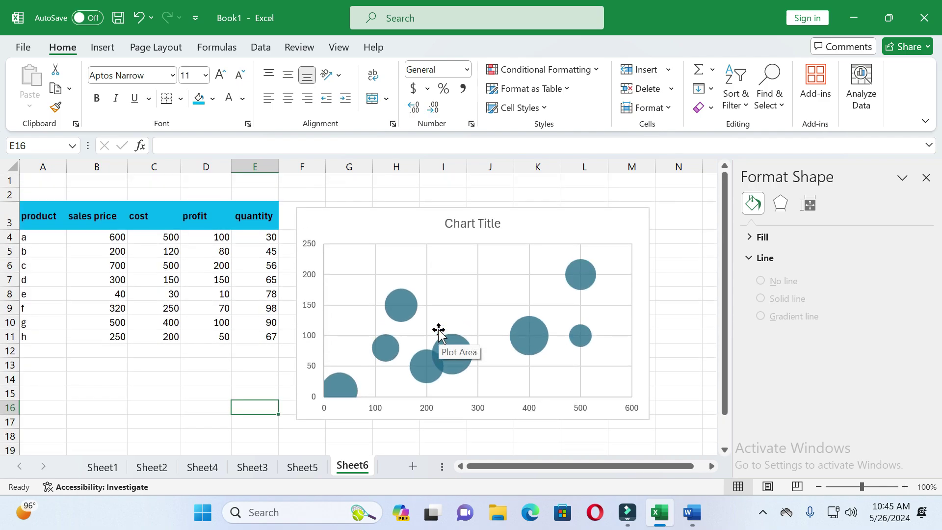
Step: Replace the 'Chart Title' placeholder with 'bubble chart'
click(478, 220)
click(477, 223)
click(477, 220)
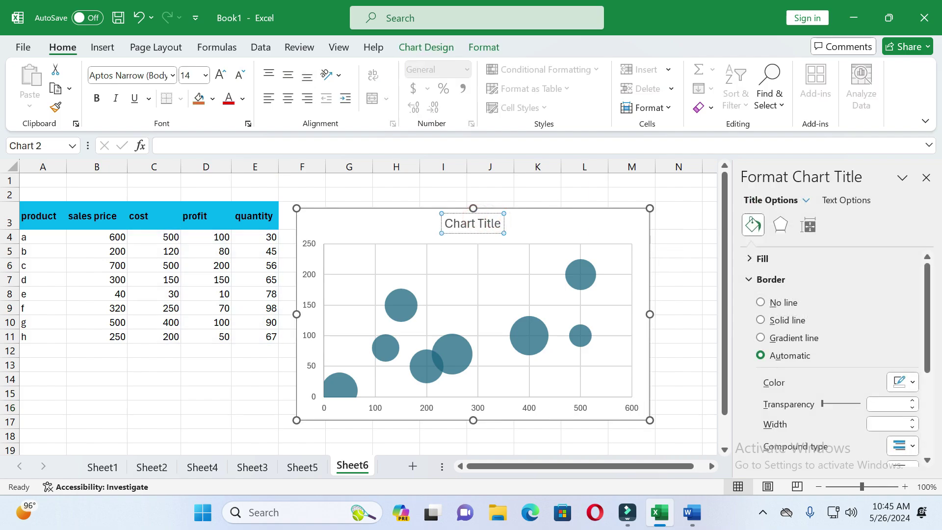
key(BackSpace)
key(BackSpace)
key(BackSpace)
key(BackSpace)
key(BackSpace)
key(BackSpace)
key(BackSpace)
key(BackSpace)
key(BackSpace)
key(BackSpace)
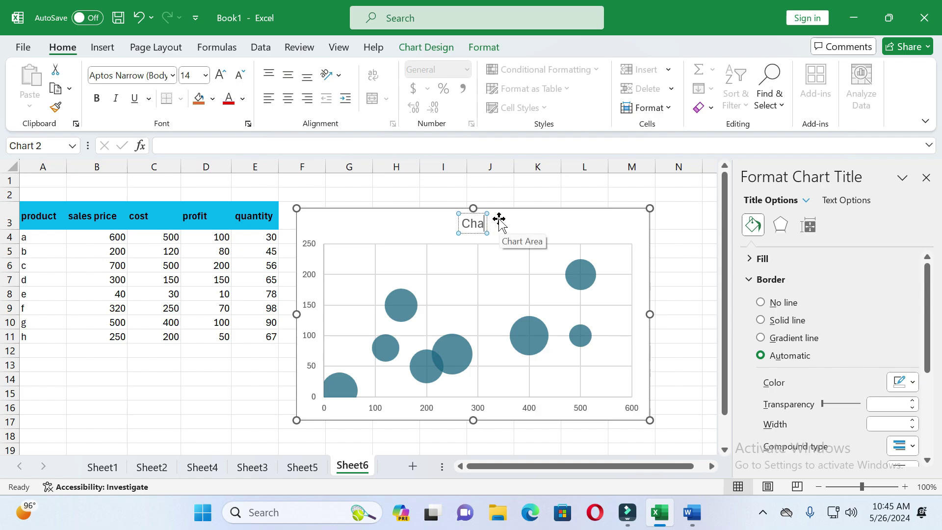
key(BackSpace)
text(bubble)
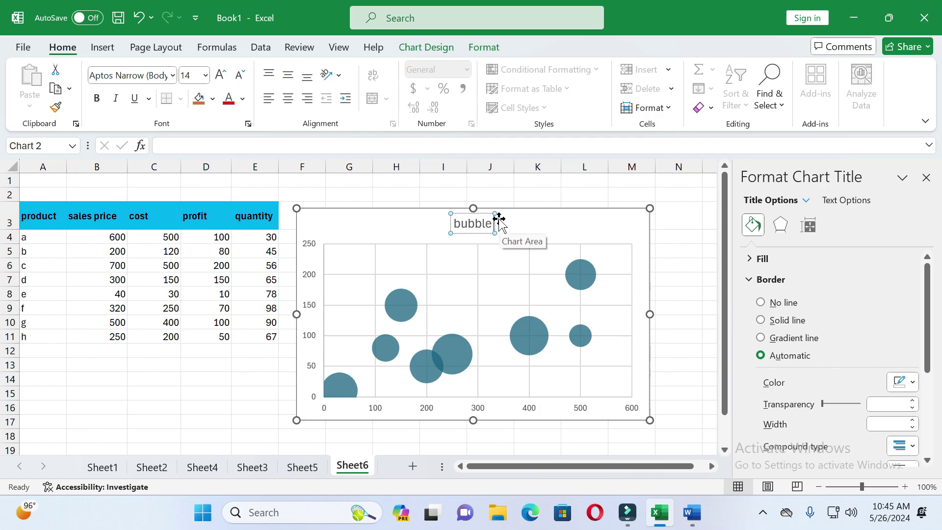
text( cha)
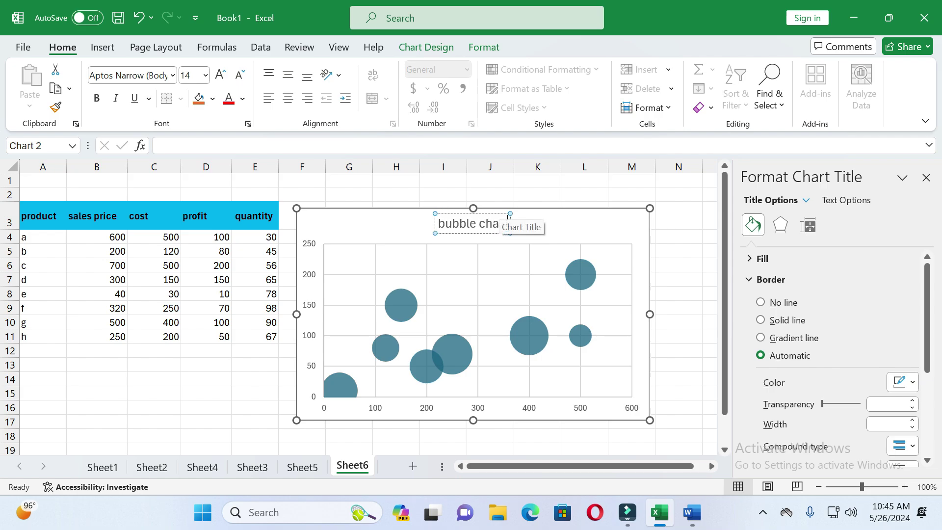
text(rt)
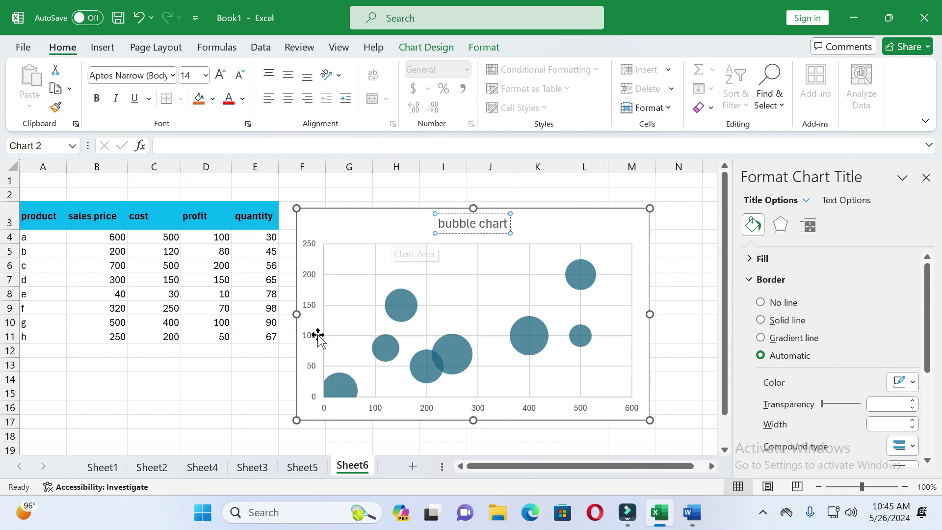
click(277, 396)
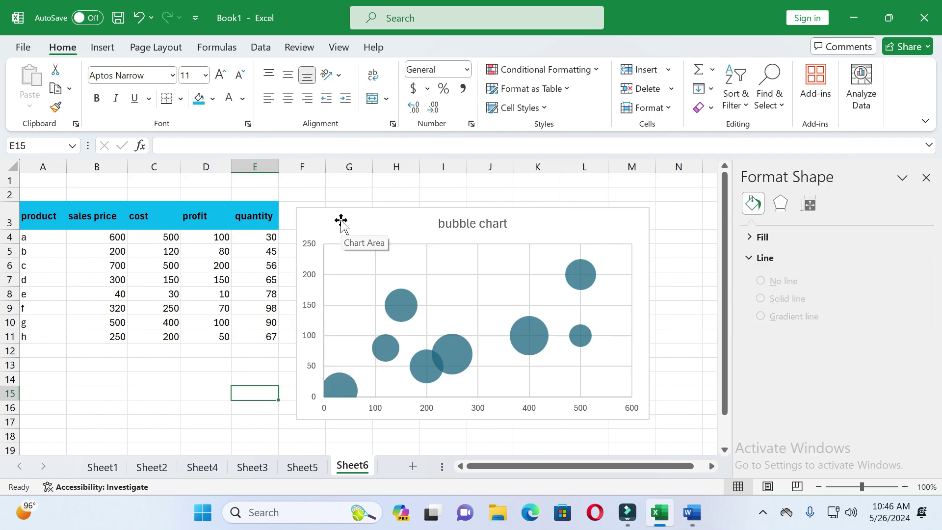
Step: Shrink the bubble chart from its bottom-right corner and place it beside the product table
drag(341, 222, 376, 194)
click(926, 178)
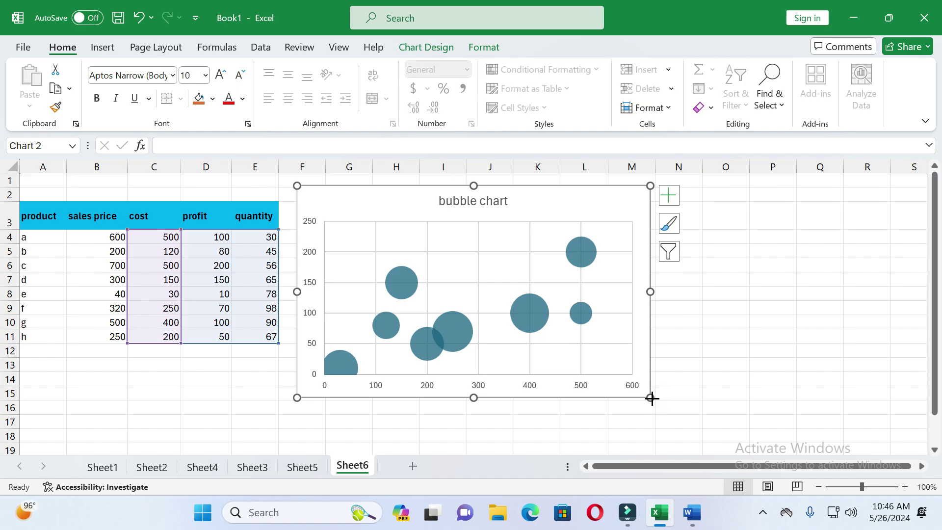
drag(652, 398, 612, 326)
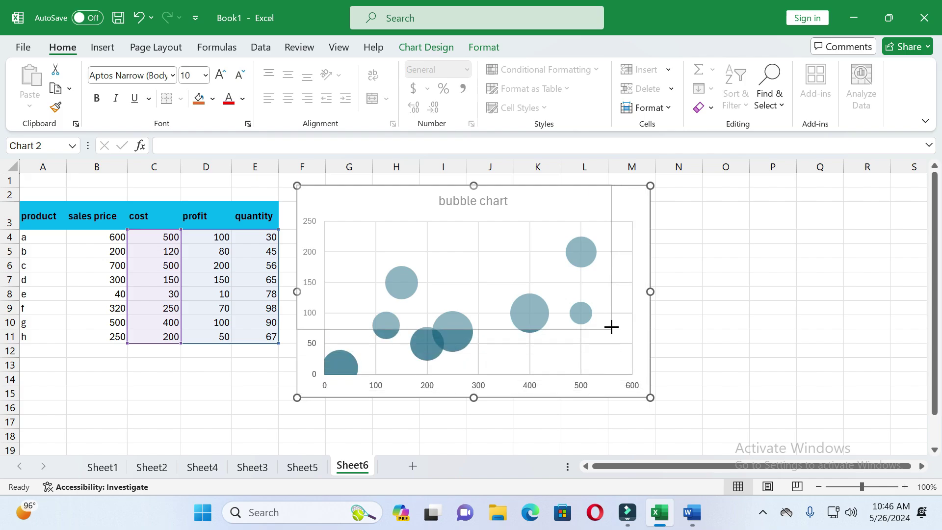
drag(611, 326, 612, 329)
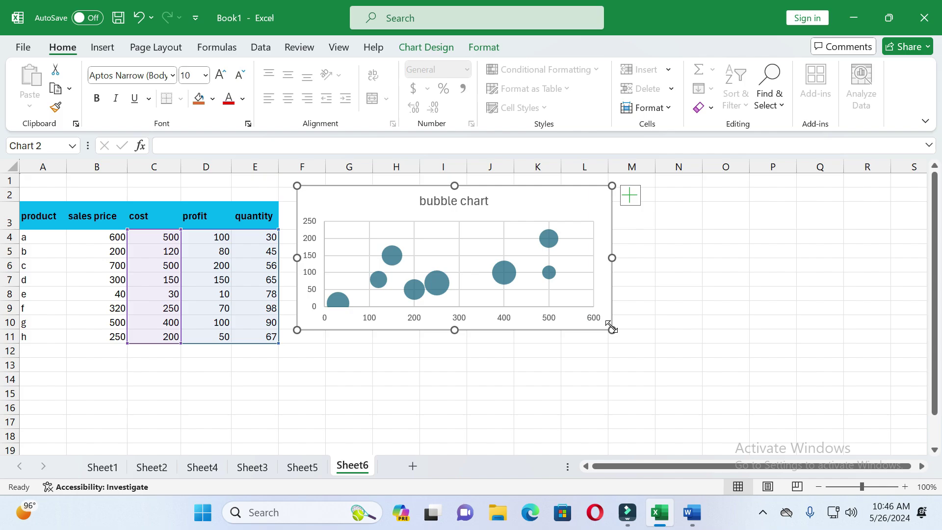
click(518, 373)
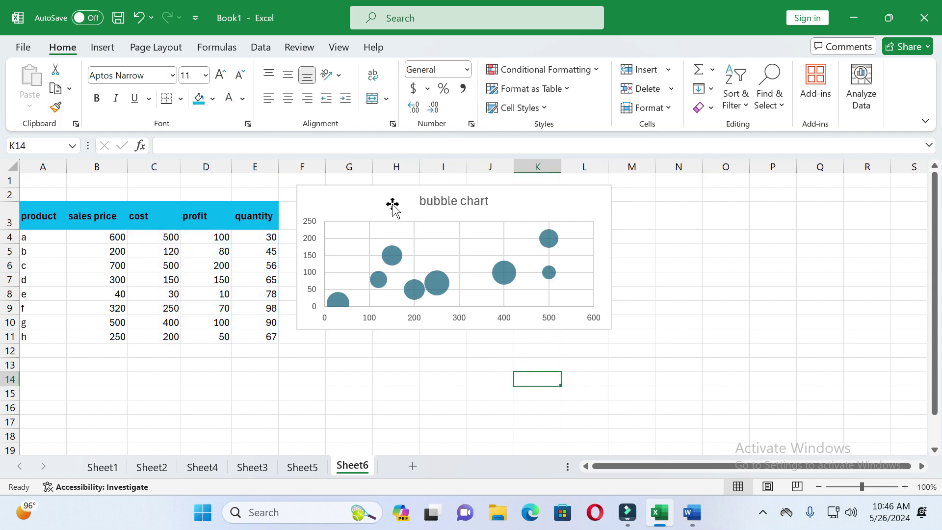
drag(391, 203, 474, 225)
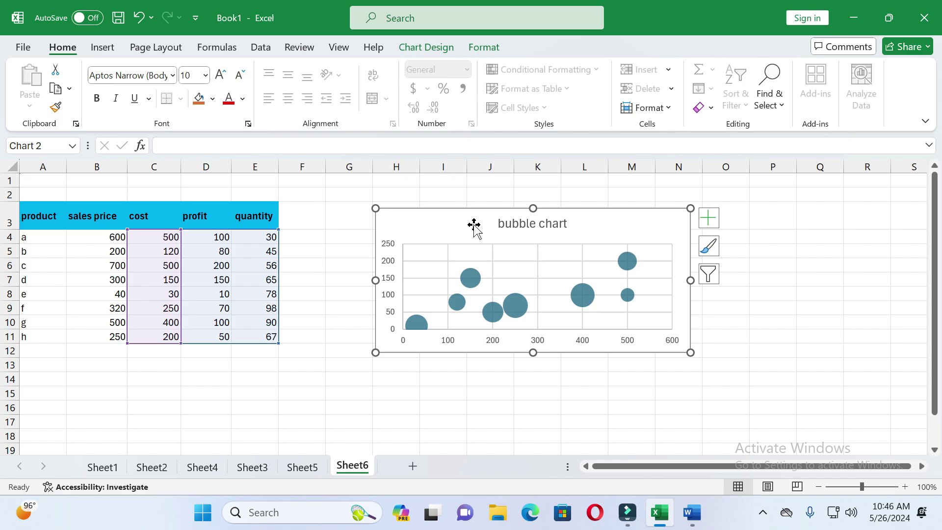
click(332, 224)
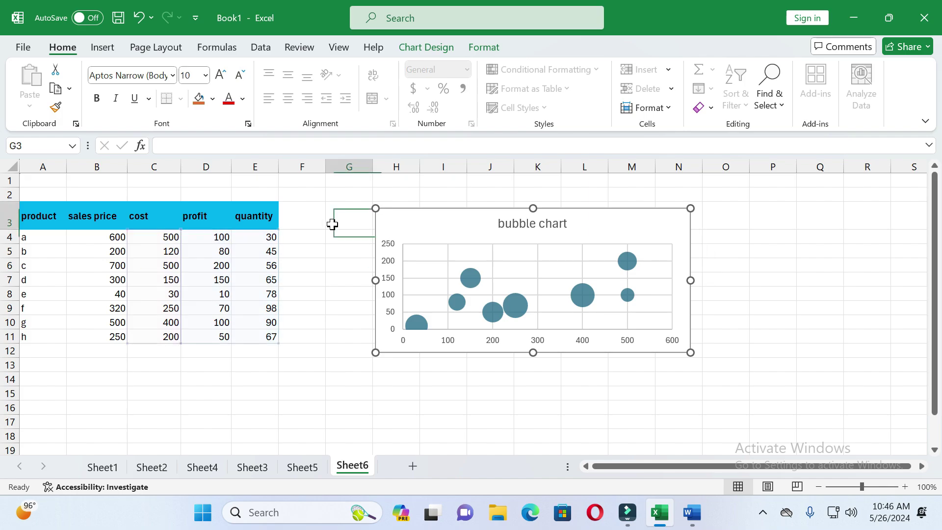